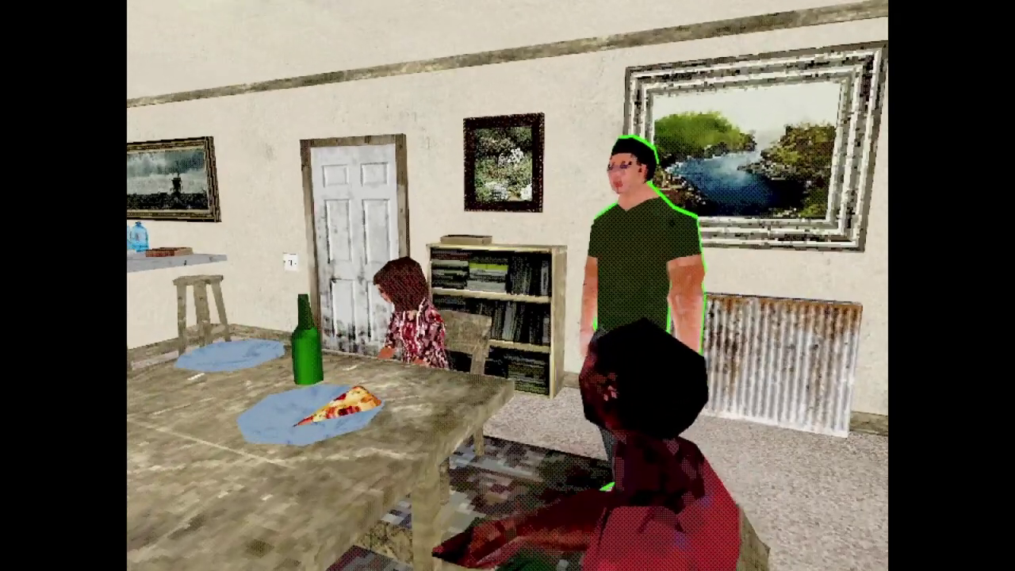
# Talk to the man in the green shirt and hand him the beer
pyautogui.press('w')
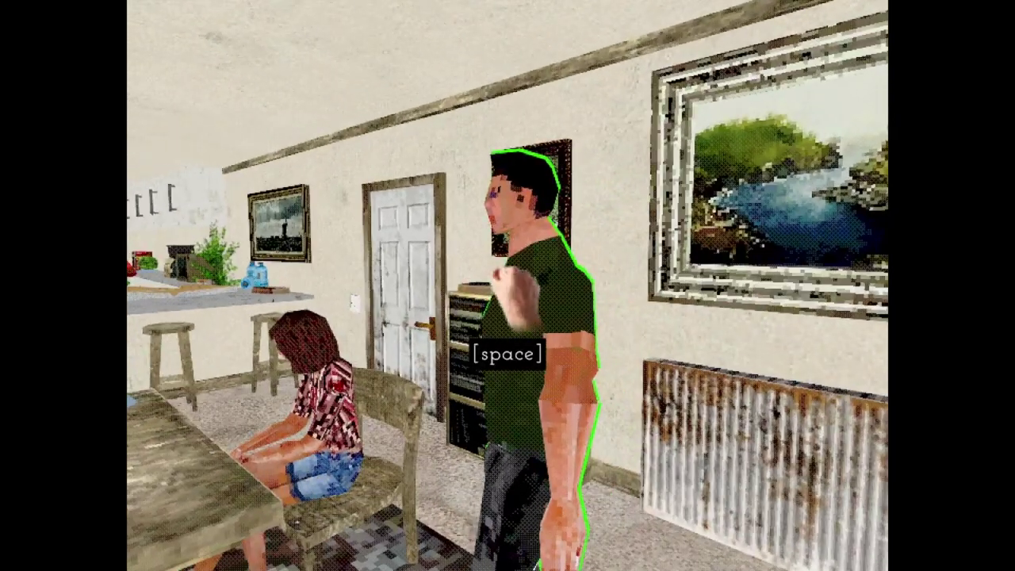
pyautogui.press('space')
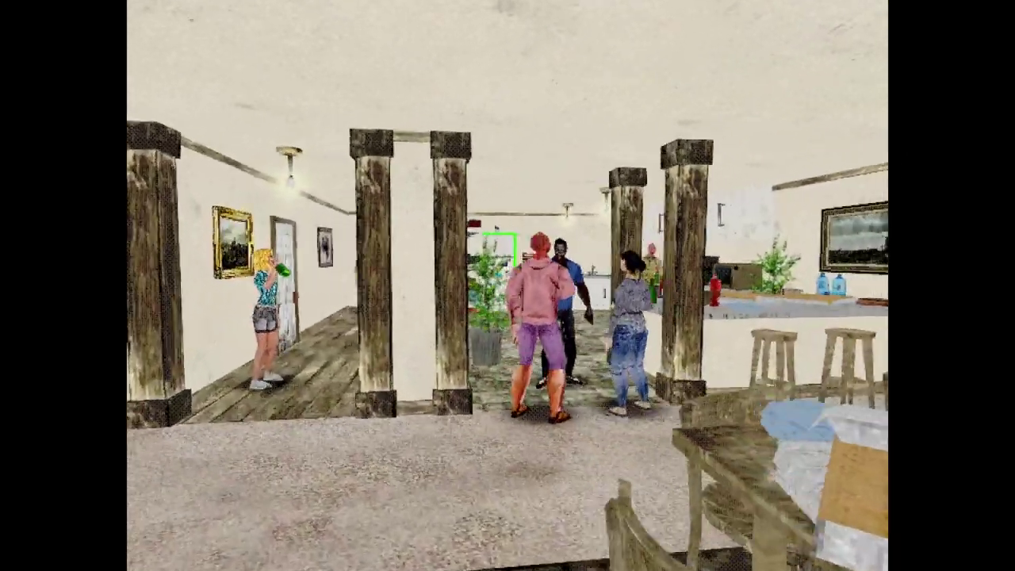
pyautogui.press('w')
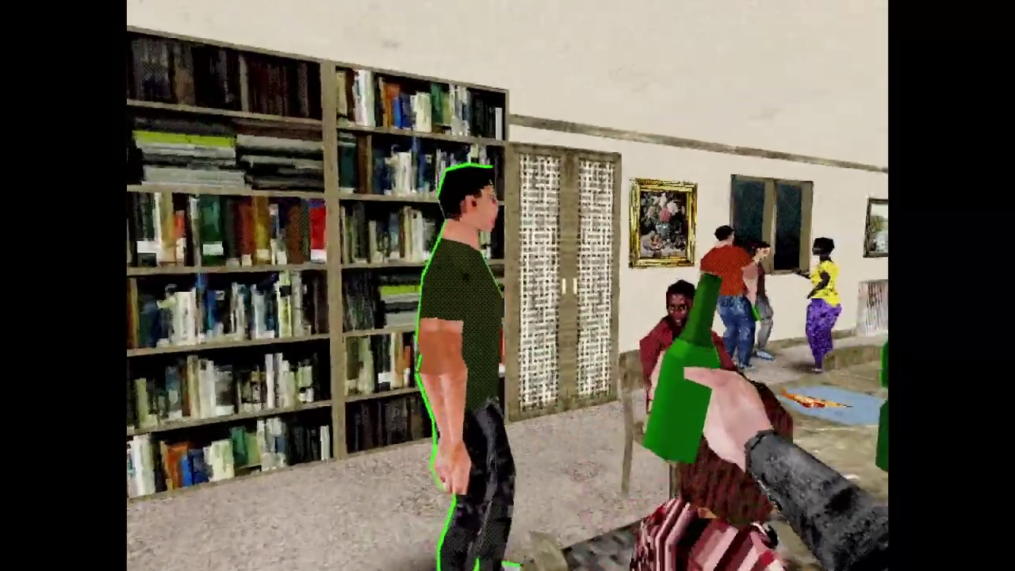
pyautogui.press('space')
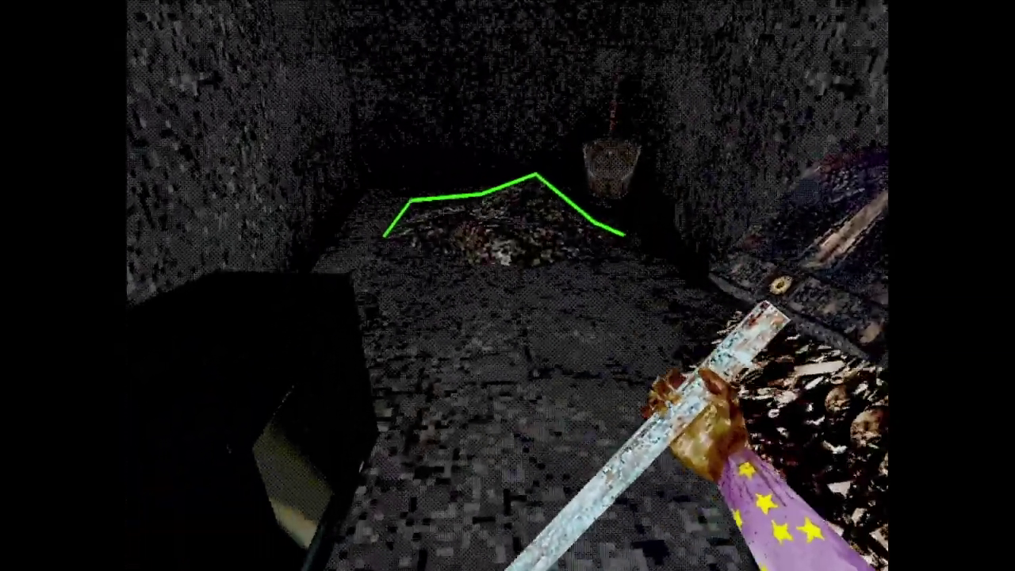
# Dig into the outlined dirt mound
pyautogui.press('space')
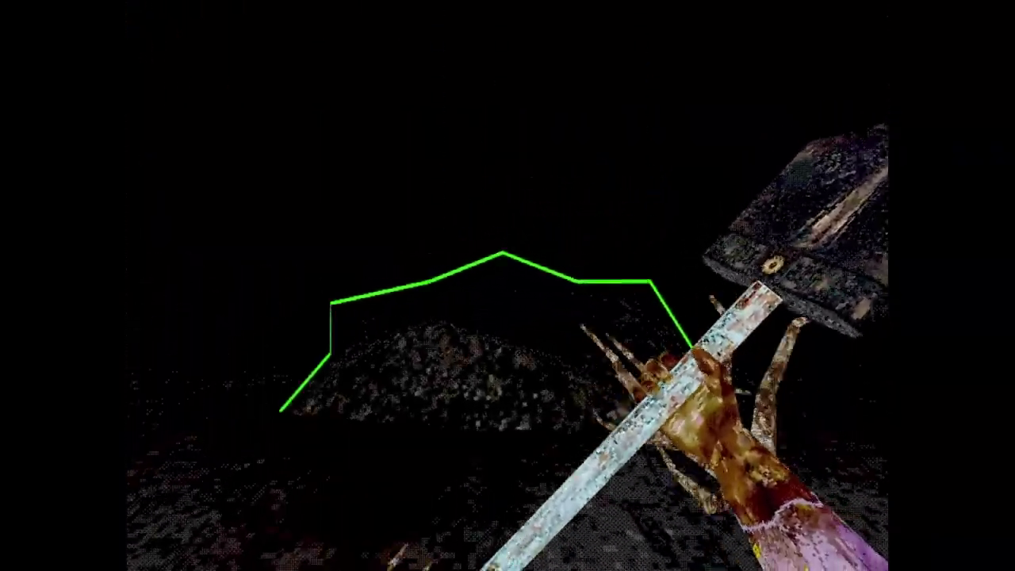
pyautogui.press('w')
pyautogui.press('space')
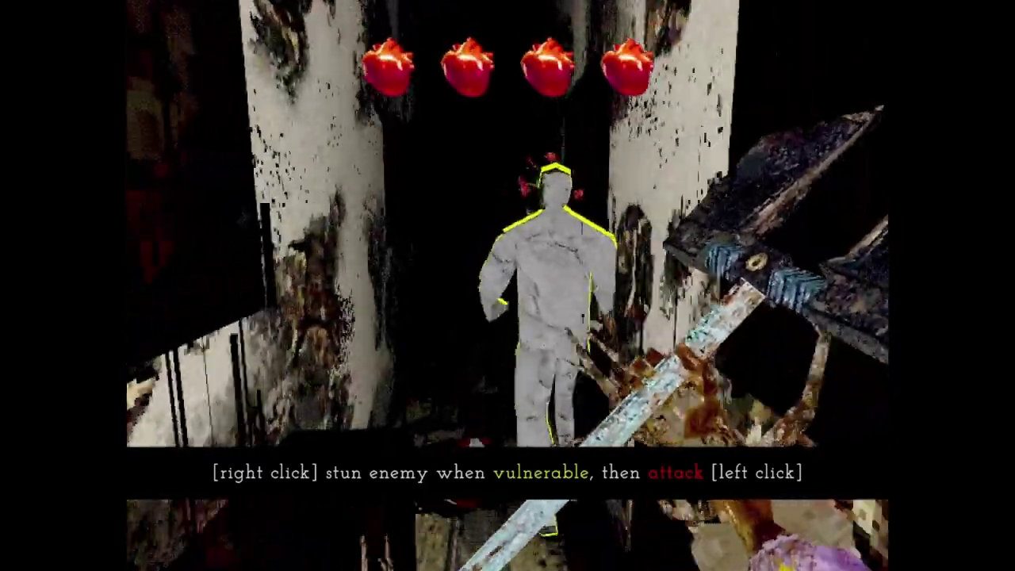
# Stun and destroy the first flower-headed enemy, then head down the corridor
pyautogui.rightClick(507, 286)
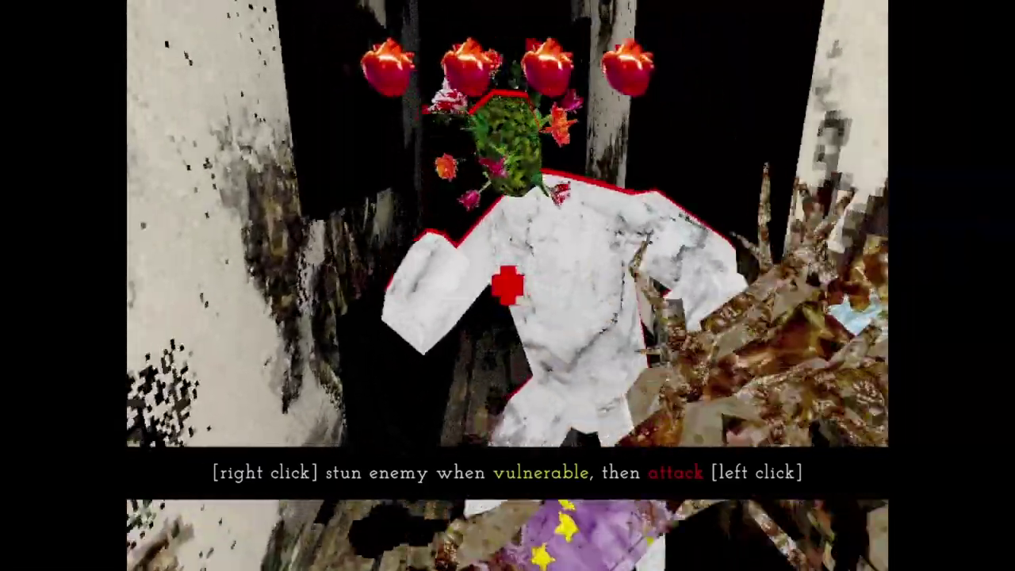
pyautogui.click(508, 285)
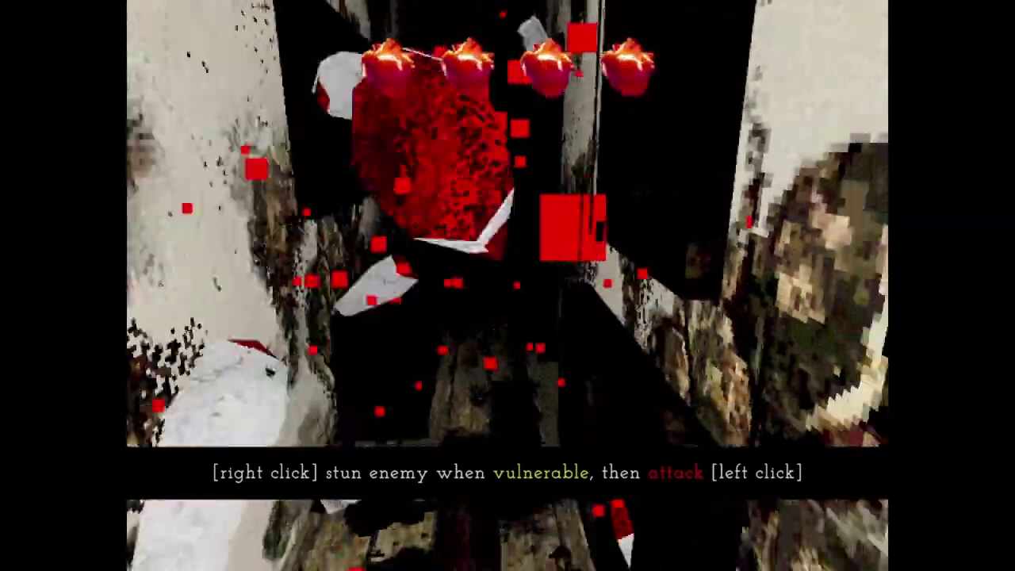
pyautogui.press('w')
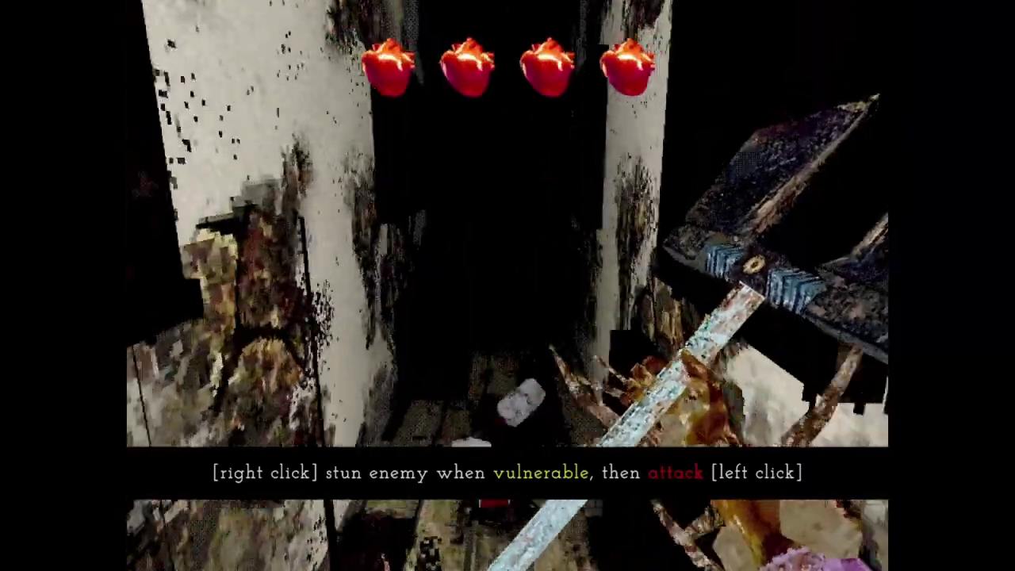
pyautogui.press('w')
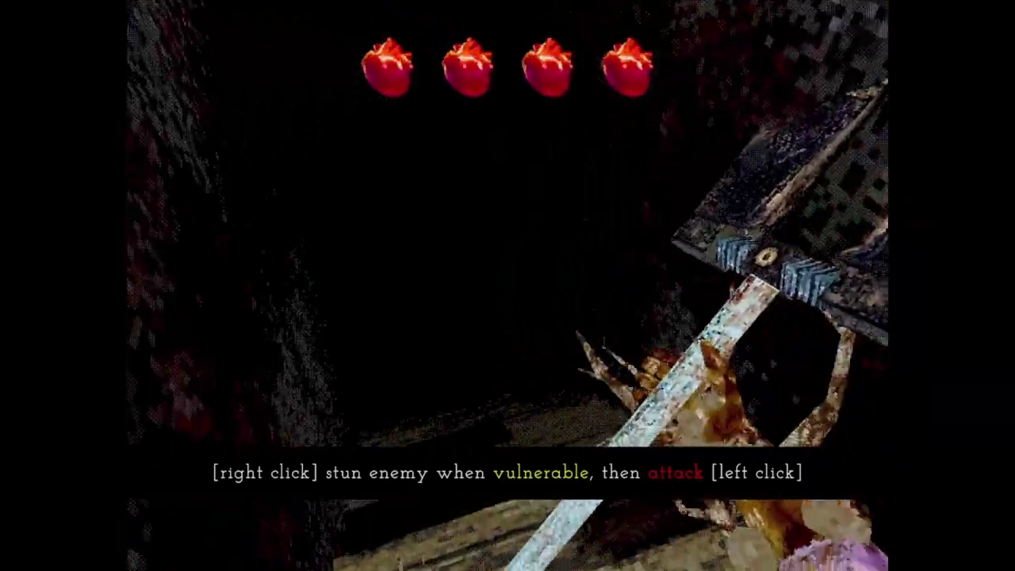
# Cross the dark corridor and destroy the second flower-headed enemy, reaching 3/5
pyautogui.press('w')
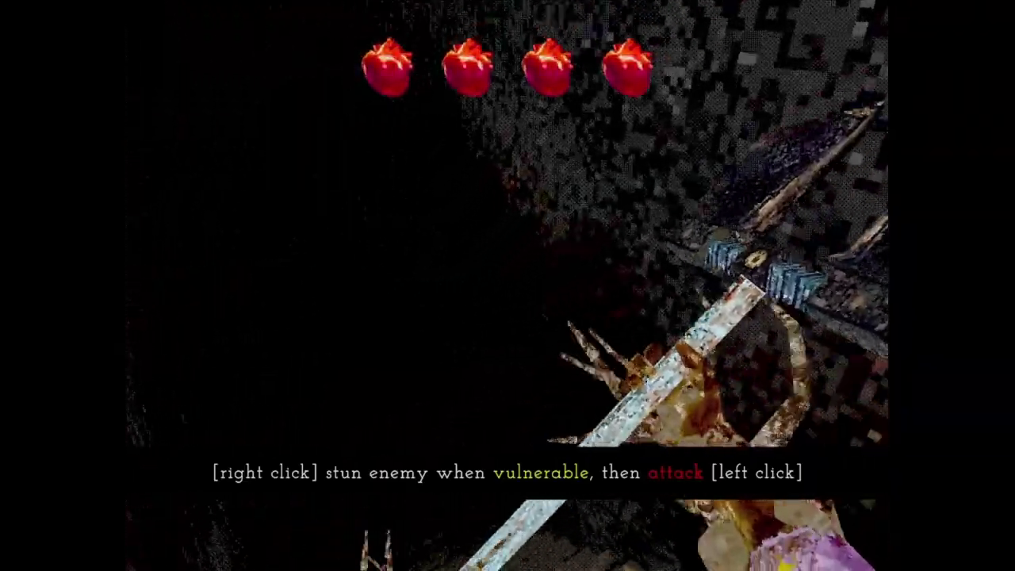
pyautogui.press('w')
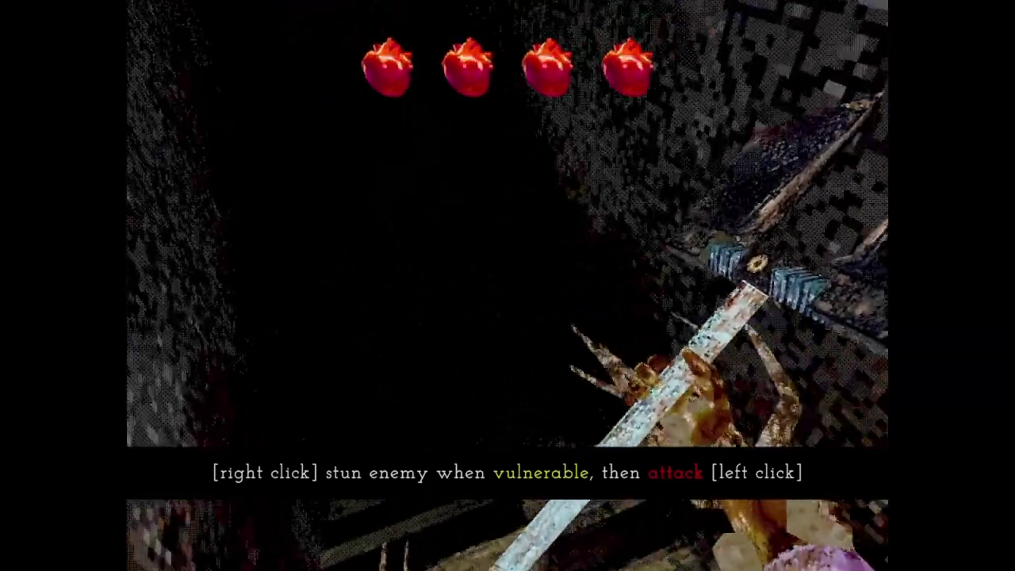
pyautogui.press('w')
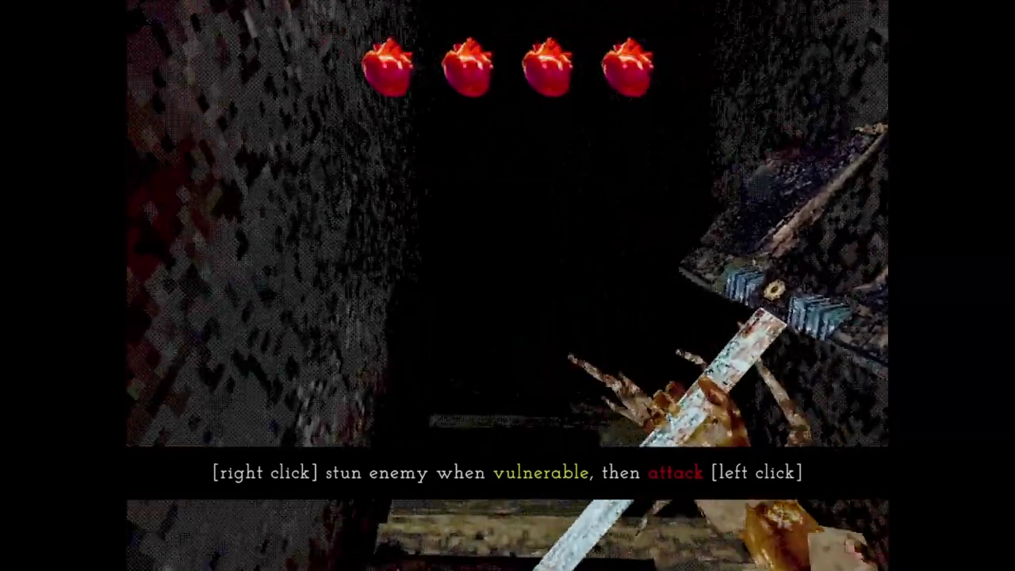
pyautogui.press('w')
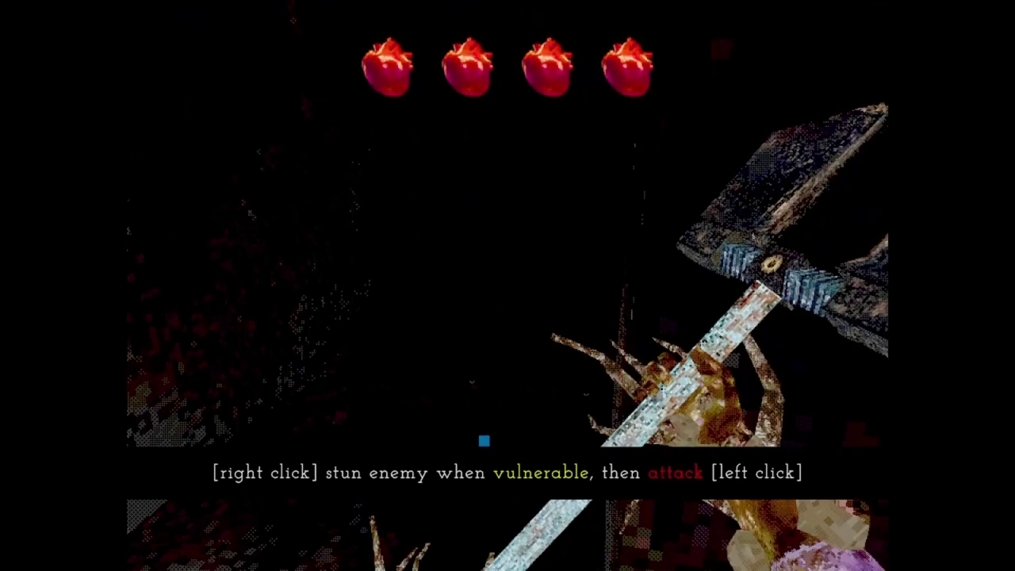
pyautogui.press('w')
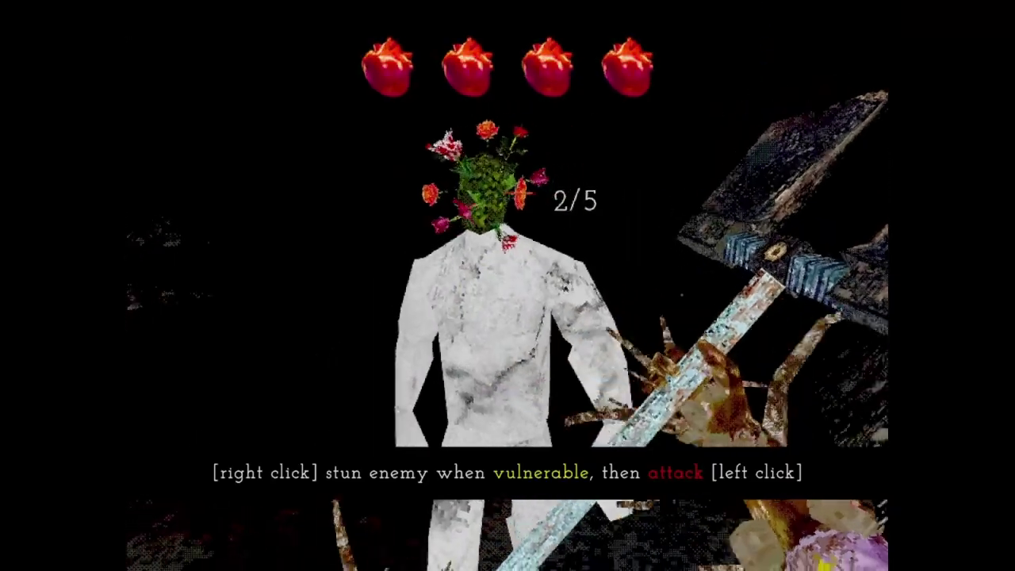
pyautogui.click(507, 285)
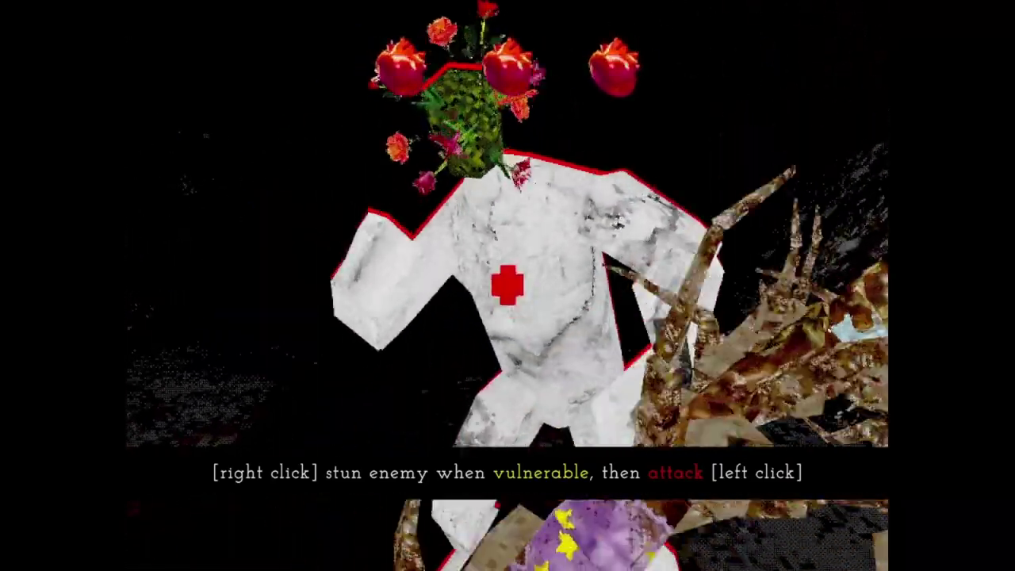
pyautogui.click(508, 285)
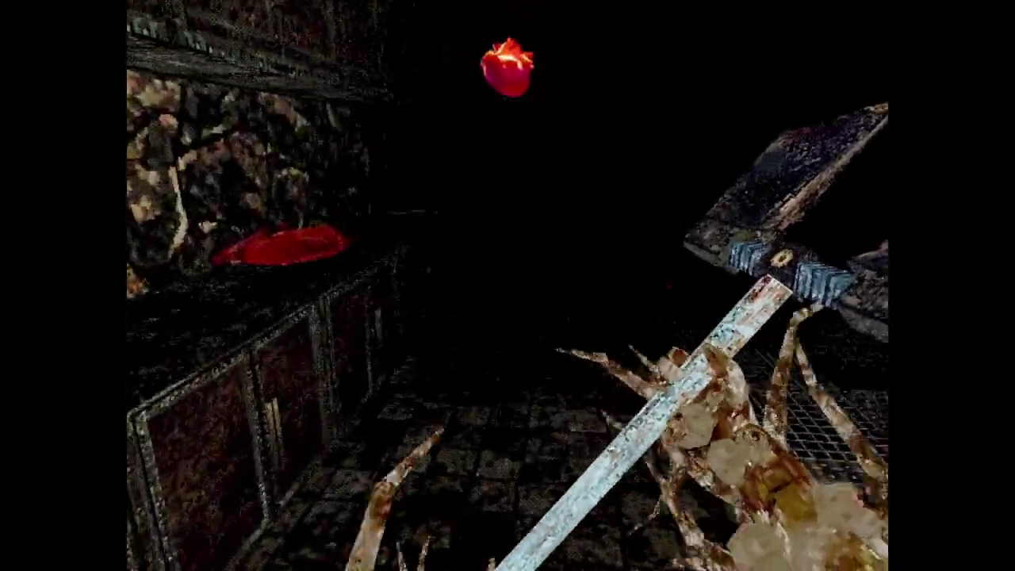
pyautogui.press('w')
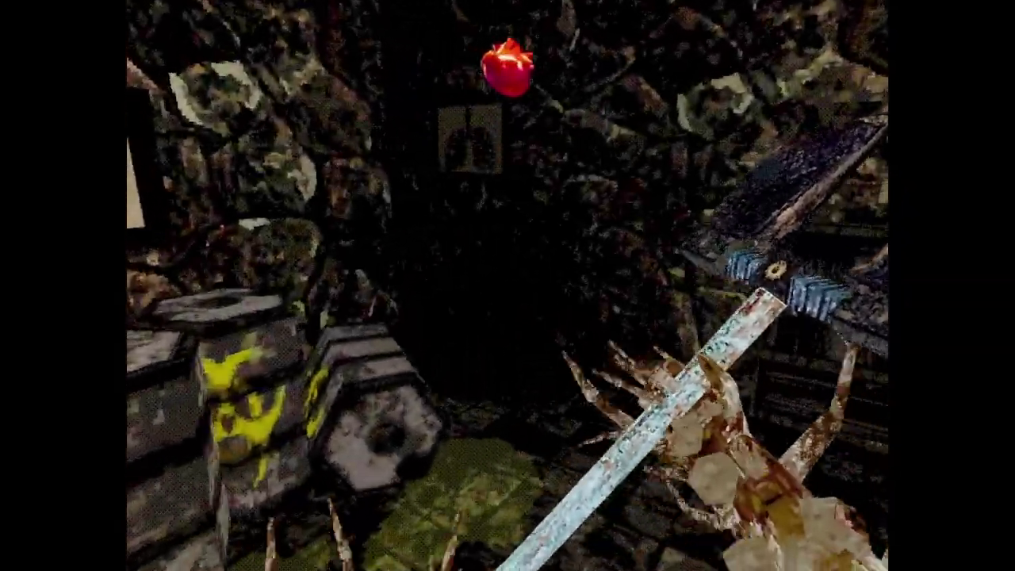
# Walk through the dungeon room and past the metal shutter toward the bright sign
pyautogui.press('w')
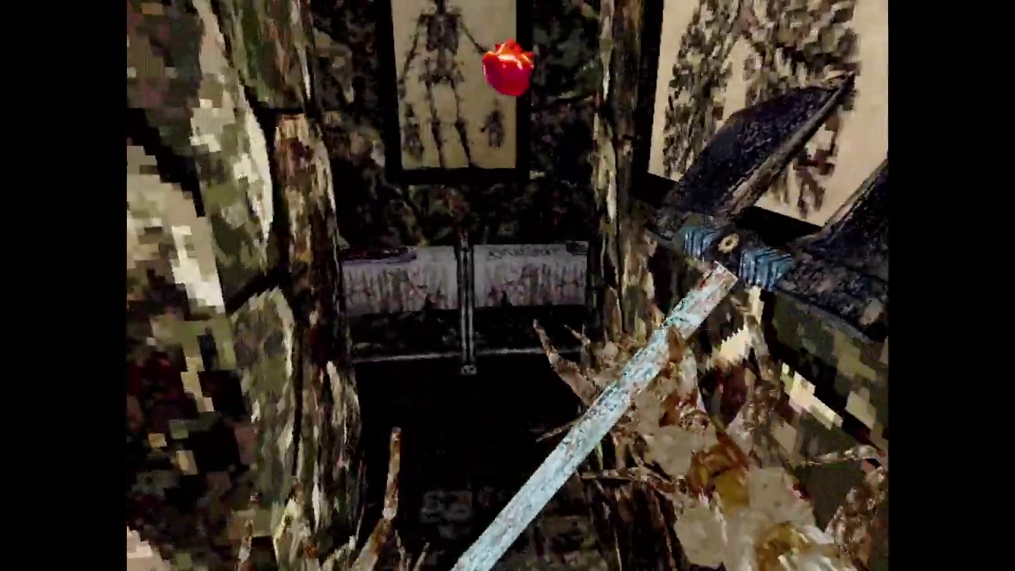
pyautogui.press('w')
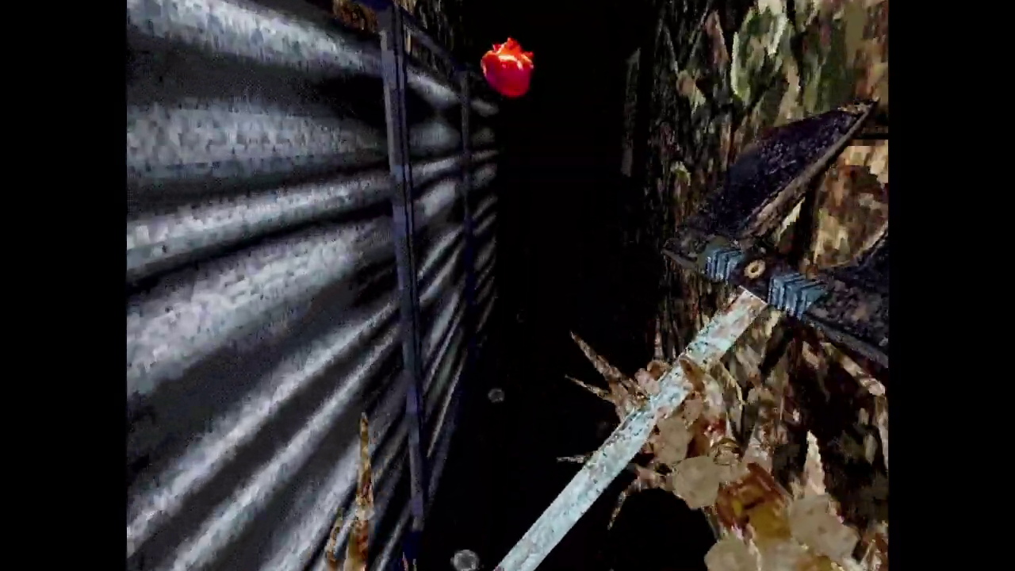
pyautogui.press('w')
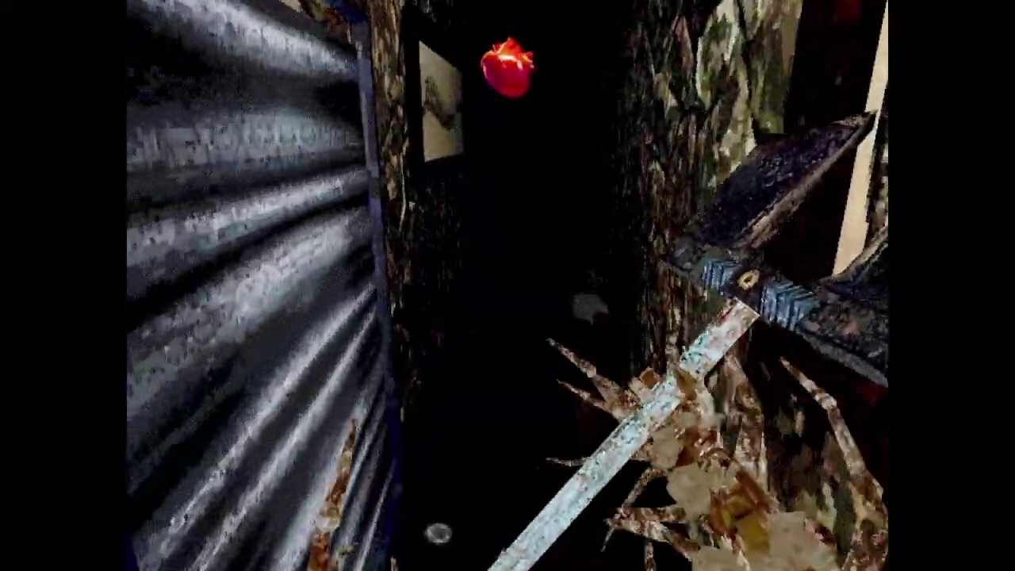
pyautogui.press('w')
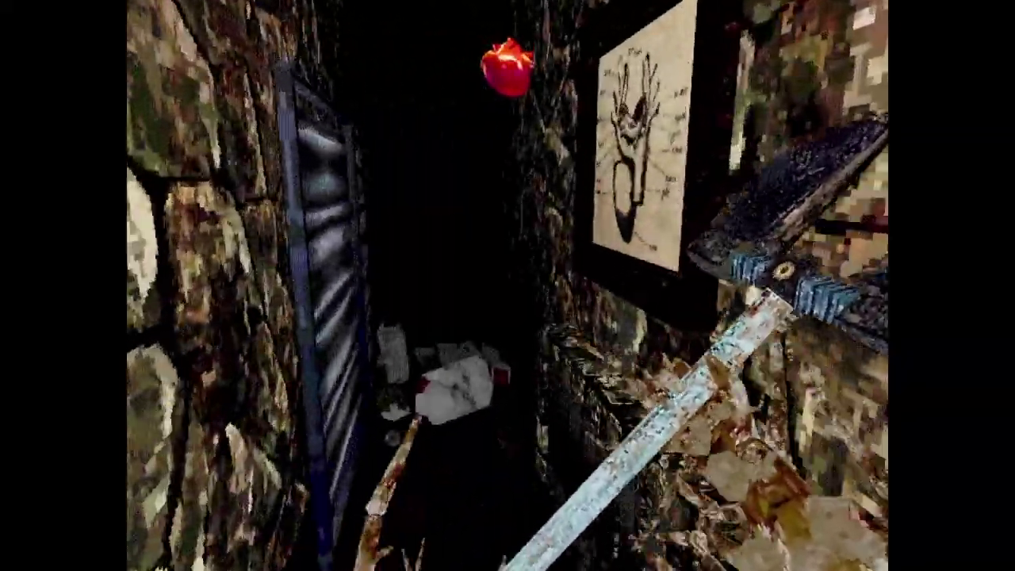
pyautogui.press('w')
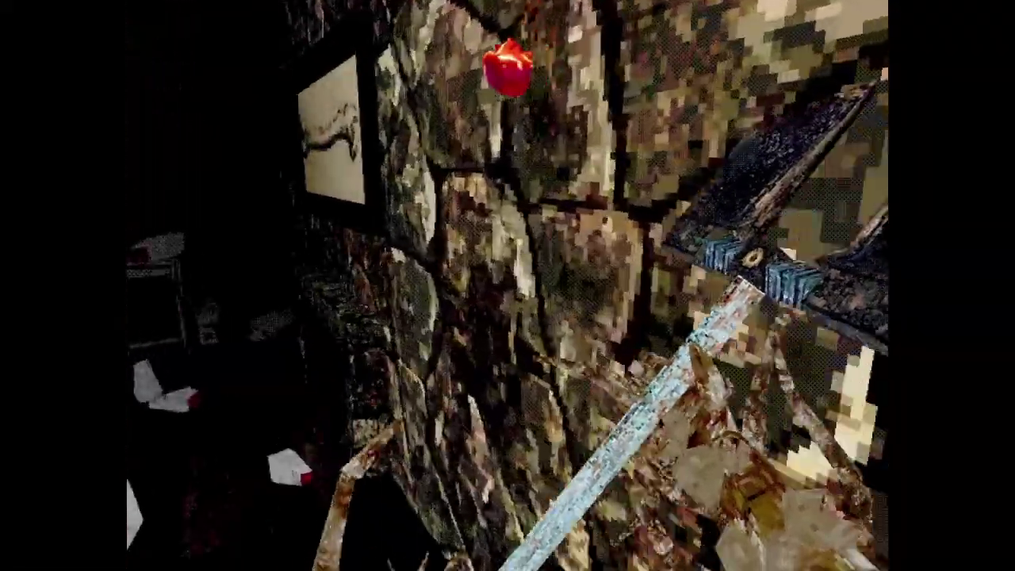
pyautogui.press('w')
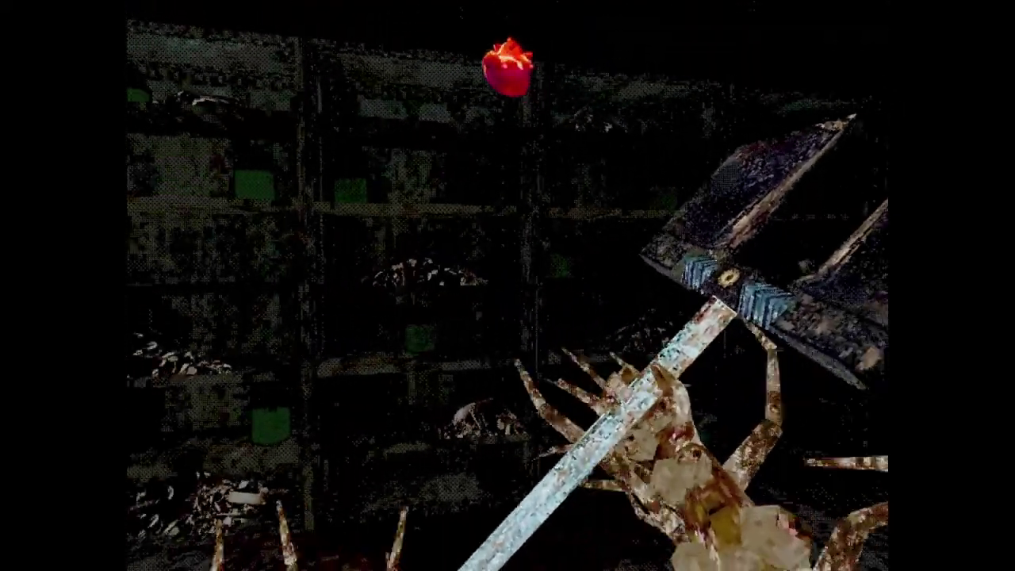
# Pass through the cave into the bedroom and interact with the wardrobe
pyautogui.press('w')
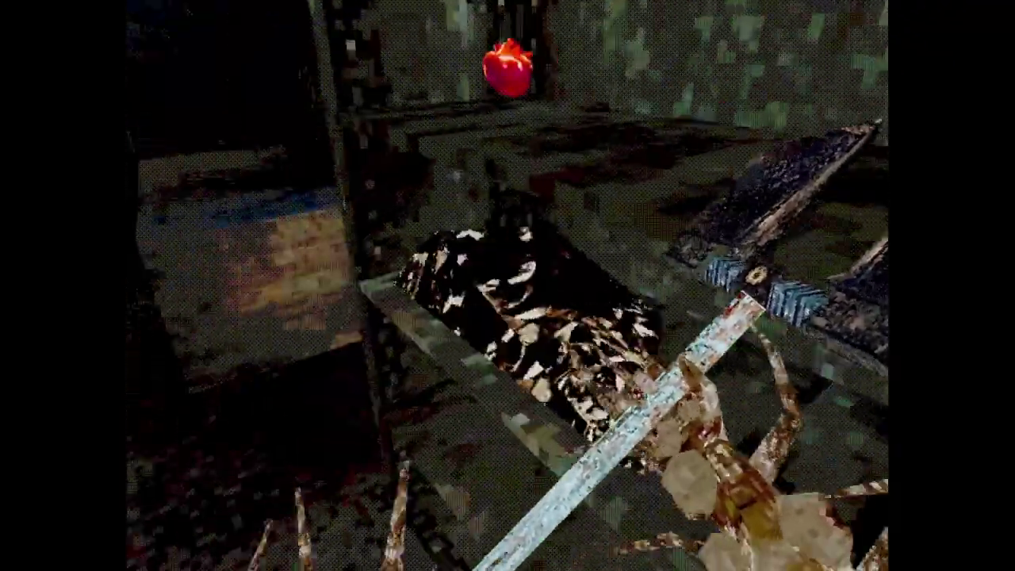
pyautogui.press('w')
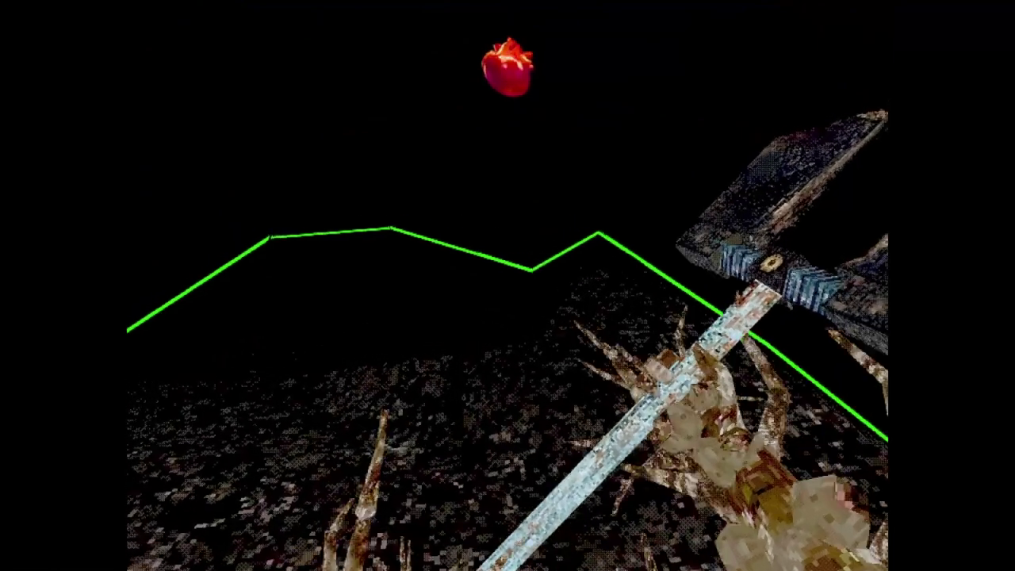
pyautogui.press('w')
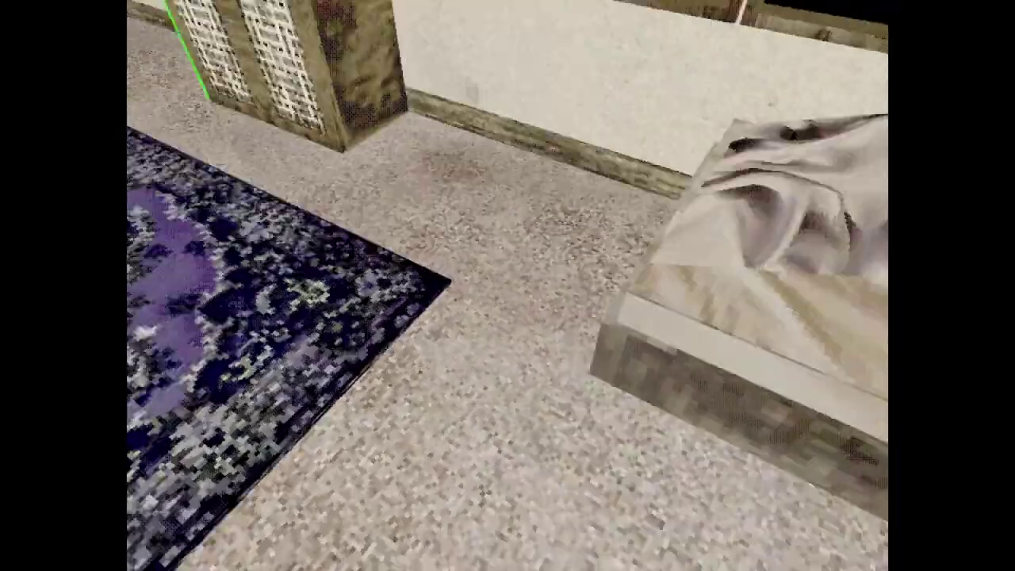
pyautogui.press('w')
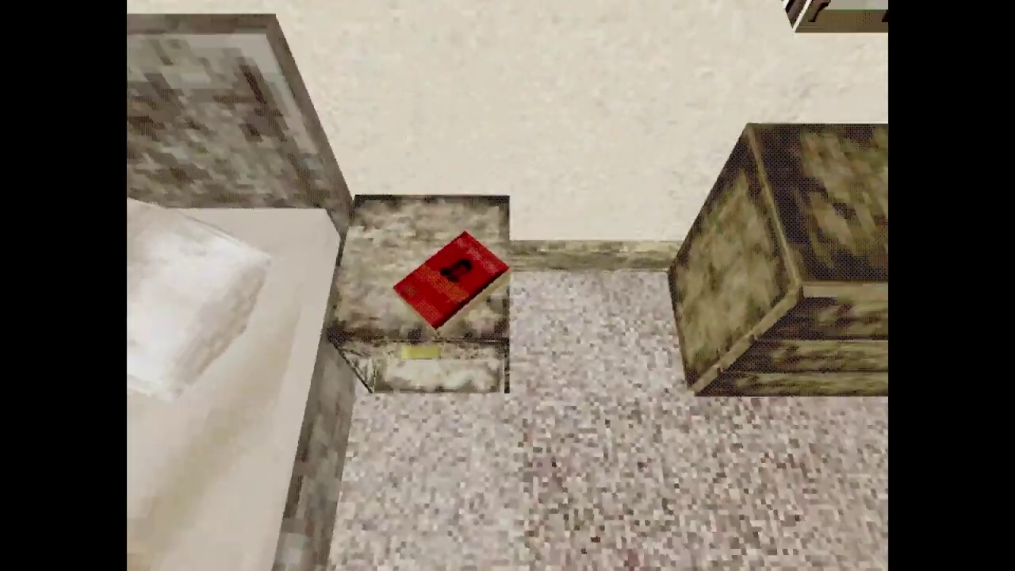
pyautogui.moveTo(317, 286); pyautogui.dragTo(714, 238)
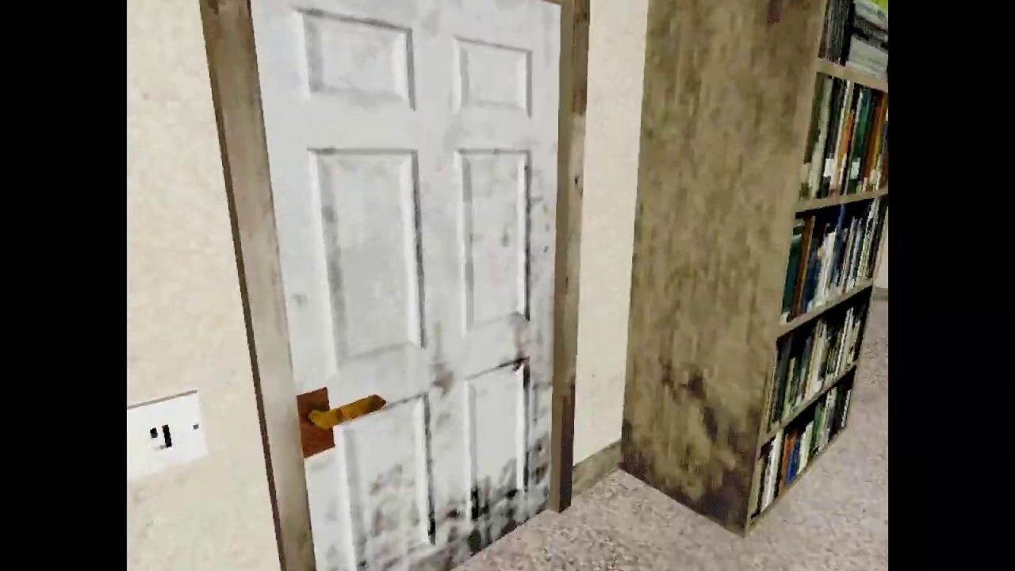
pyautogui.press('w')
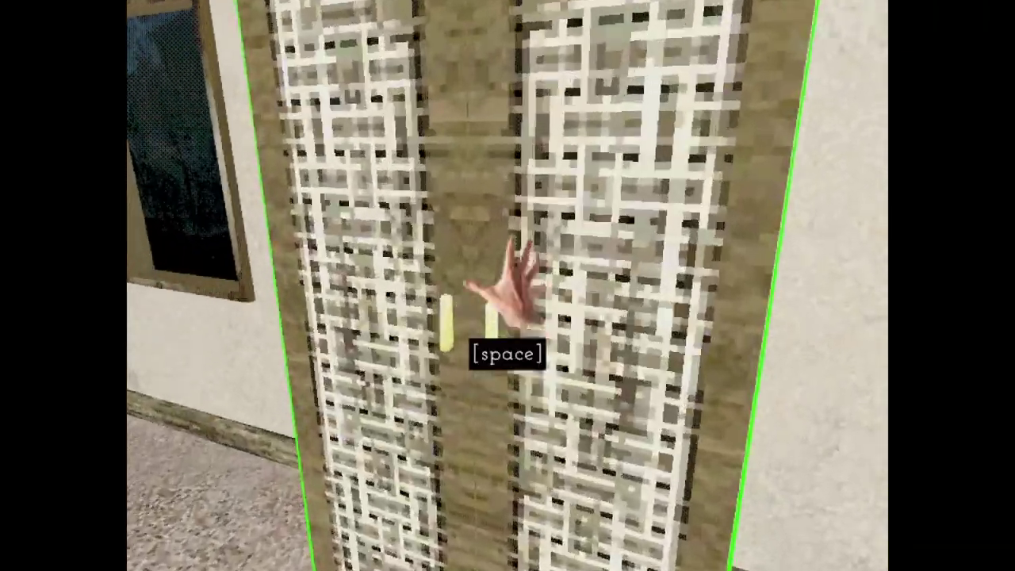
pyautogui.press('space')
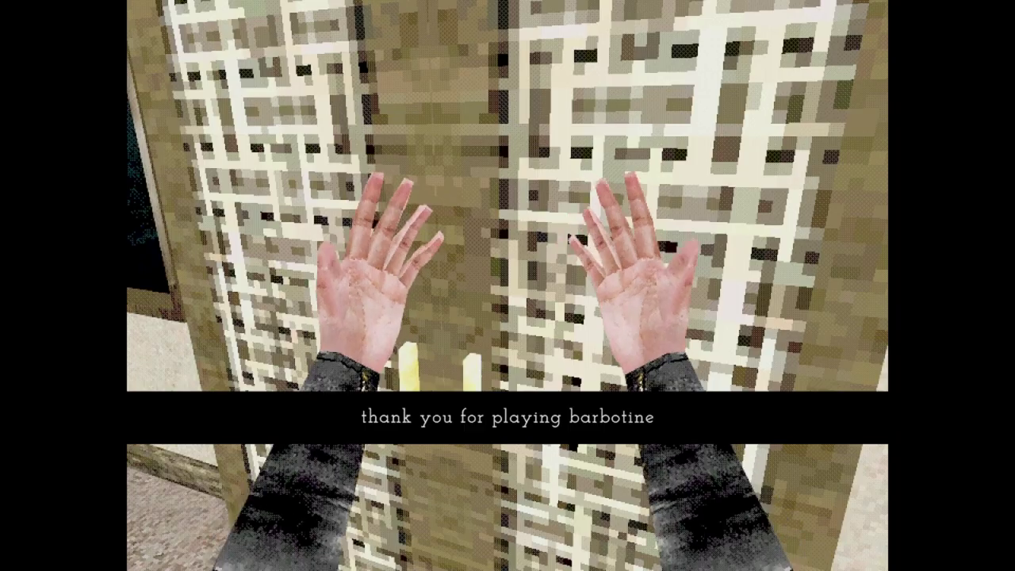
# Turn to look around the bedroom while the ending message stays on screen
pyautogui.press('a')
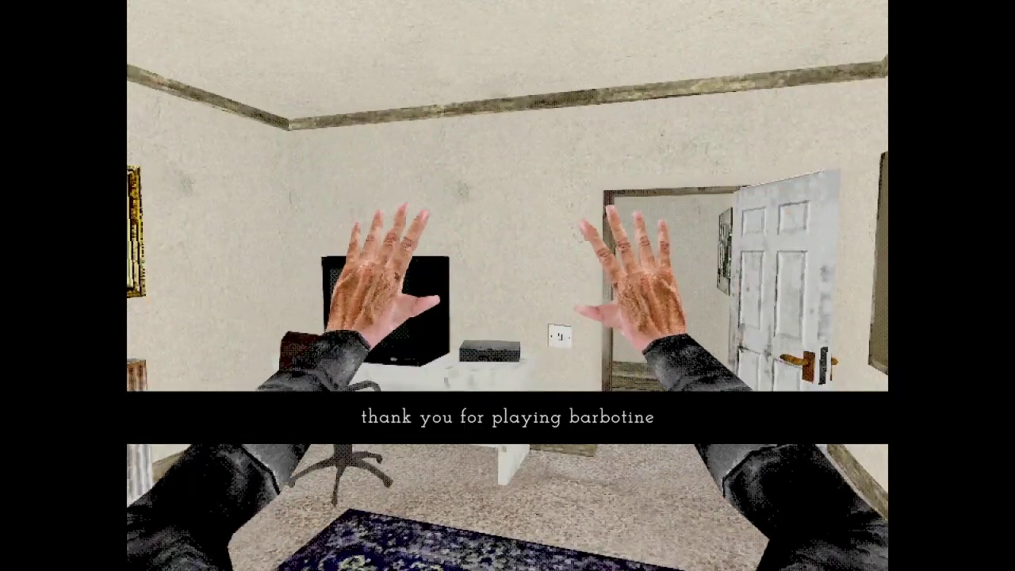